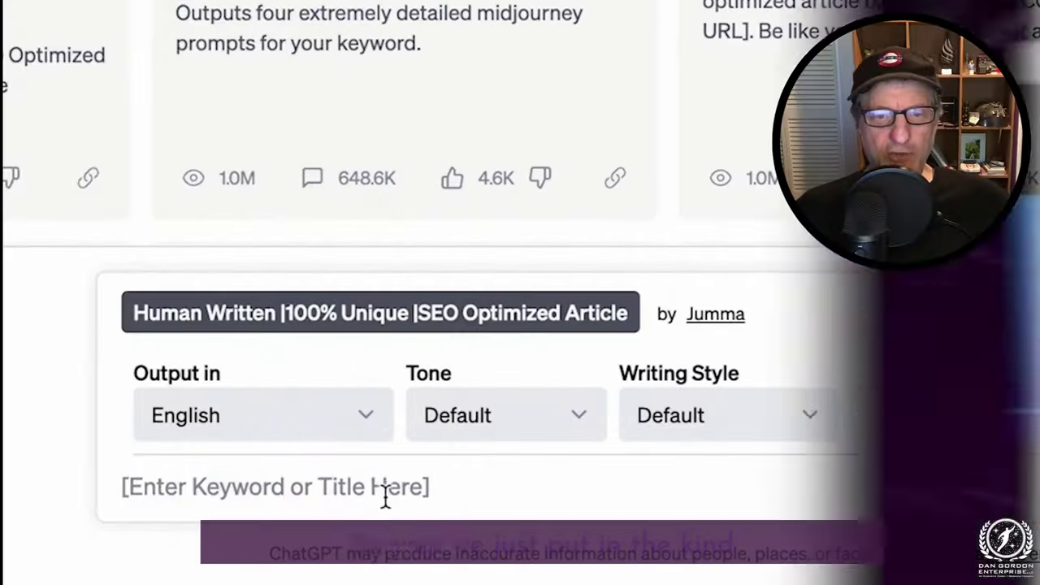
- Generate a Human Written SEO Optimized Article titled "The 10 best ways to relax when you're feeling stressed."
left_click(382, 496)
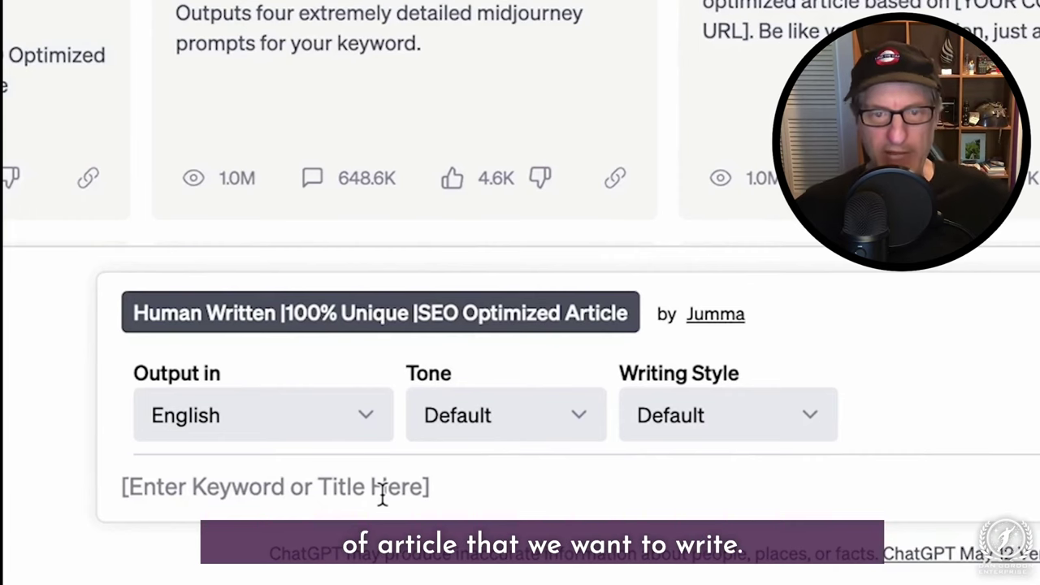
type("How to relax when you're feeling stressed.")
key("Home")
type("The")
key("Delete")
key("Delete")
key("Delete")
type("10 best ways")
key("Delete")
key("End")
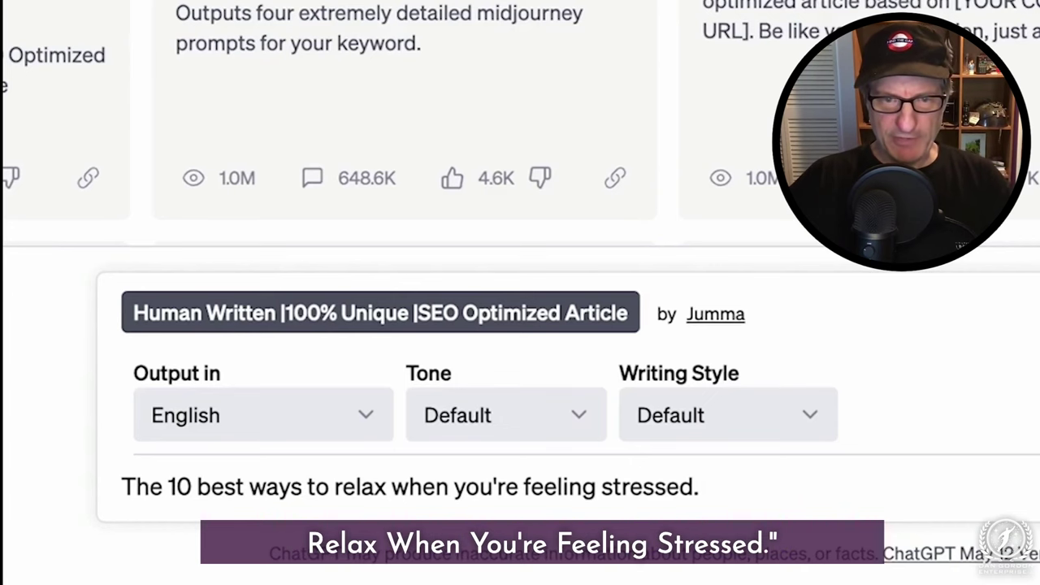
key("Return")
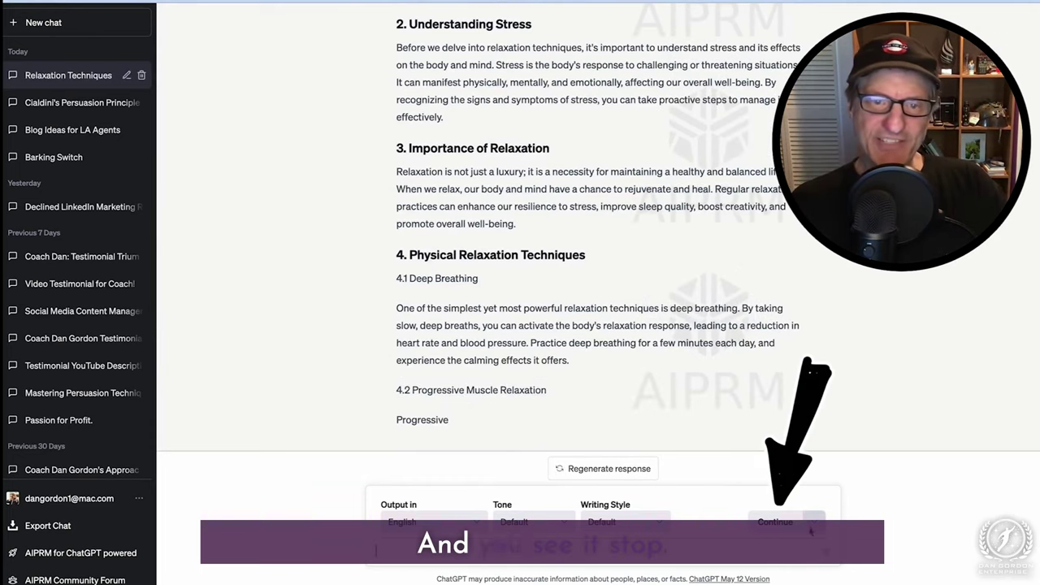
- Continue the article's generation twice to complete it, and review it from its outline to the introduction
left_click(776, 522)
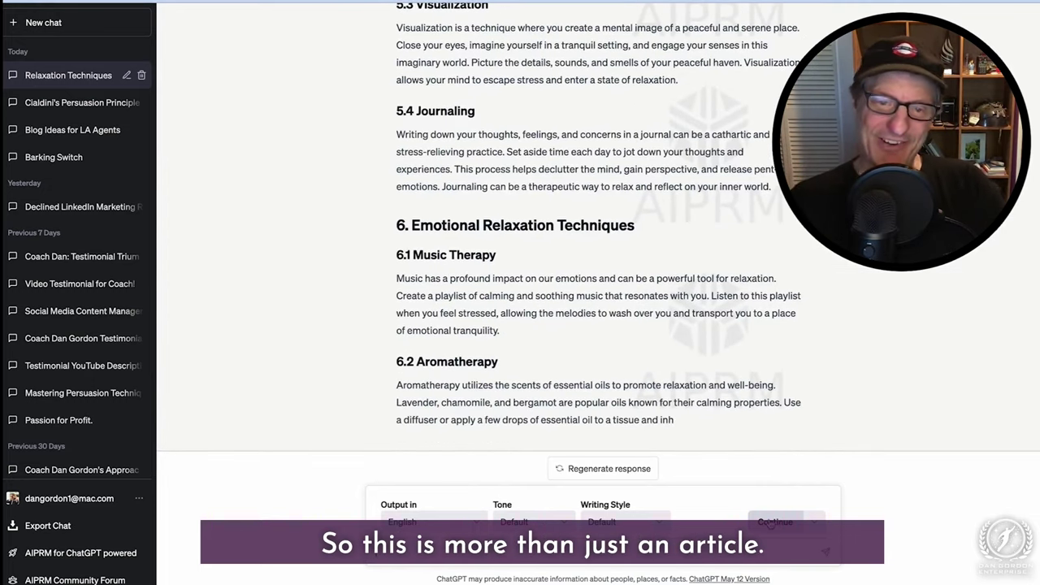
left_click(774, 522)
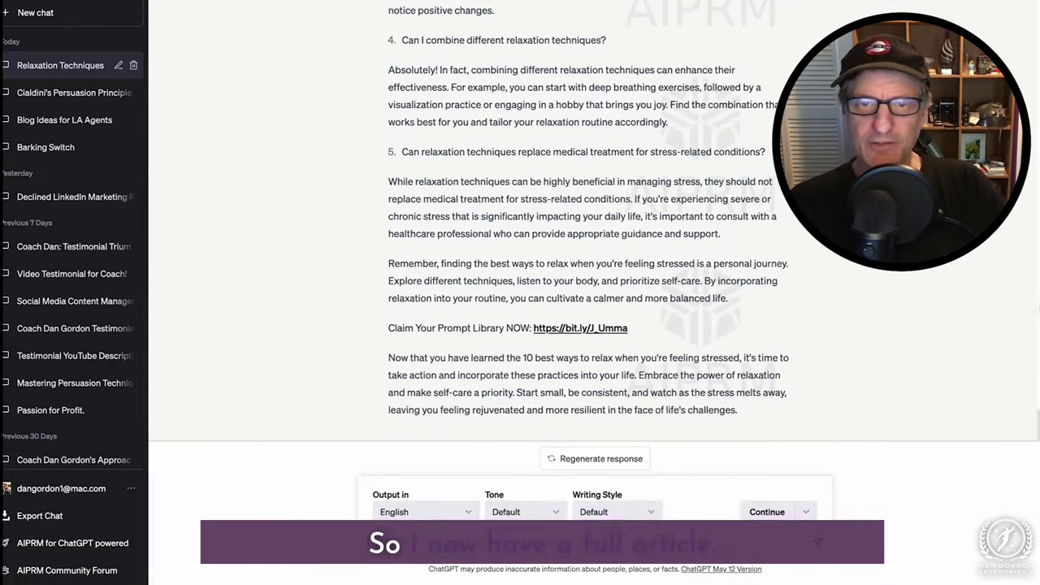
scroll(964, 361, "up", 10)
scroll(965, 341, "up", 15)
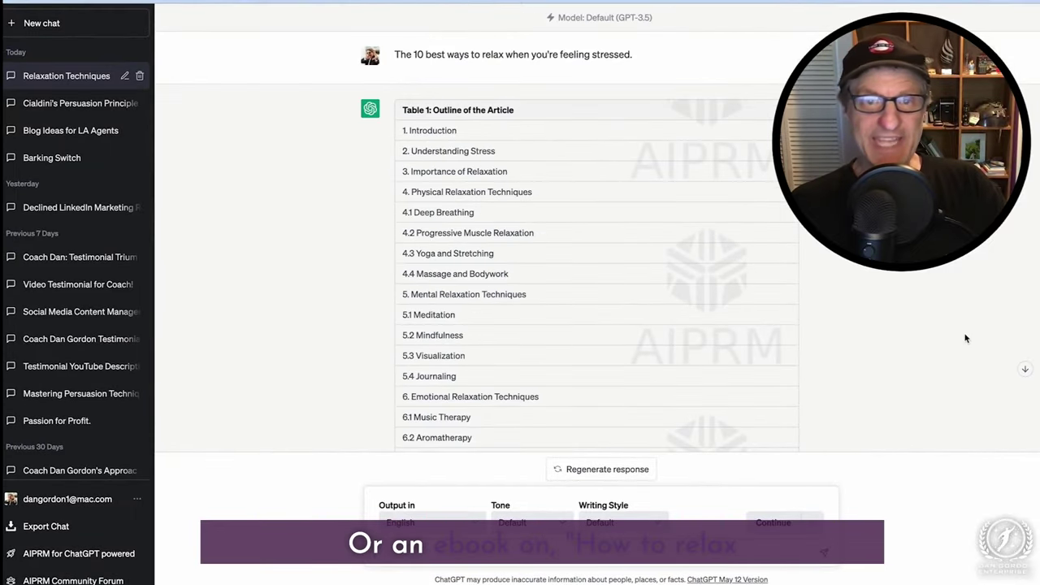
scroll(965, 338, "down", 10)
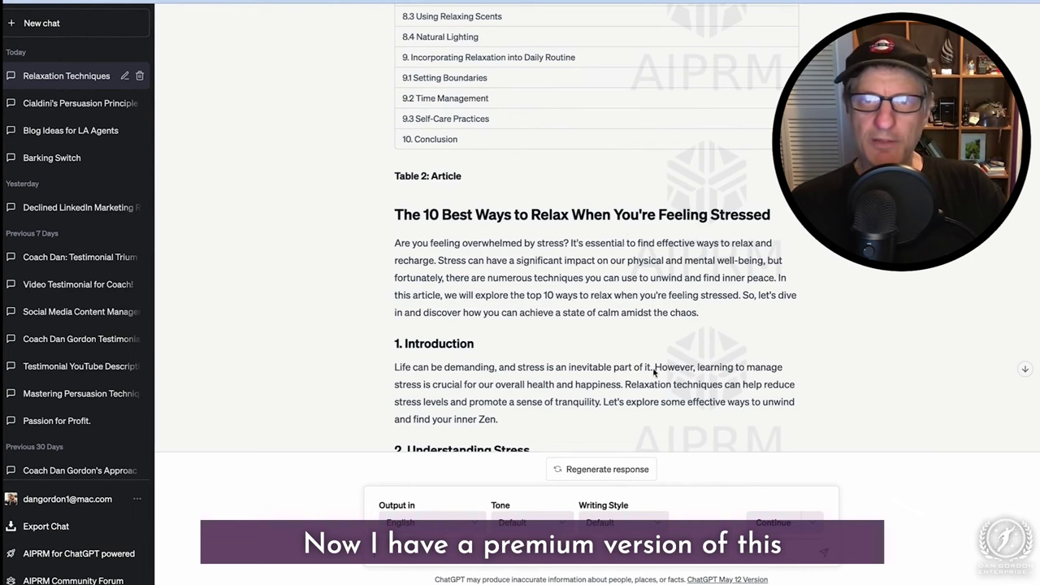
- Set the tone to Humorous and request a short article called "The 10 best ways to relax when you're feeling stressed."
left_click(613, 530)
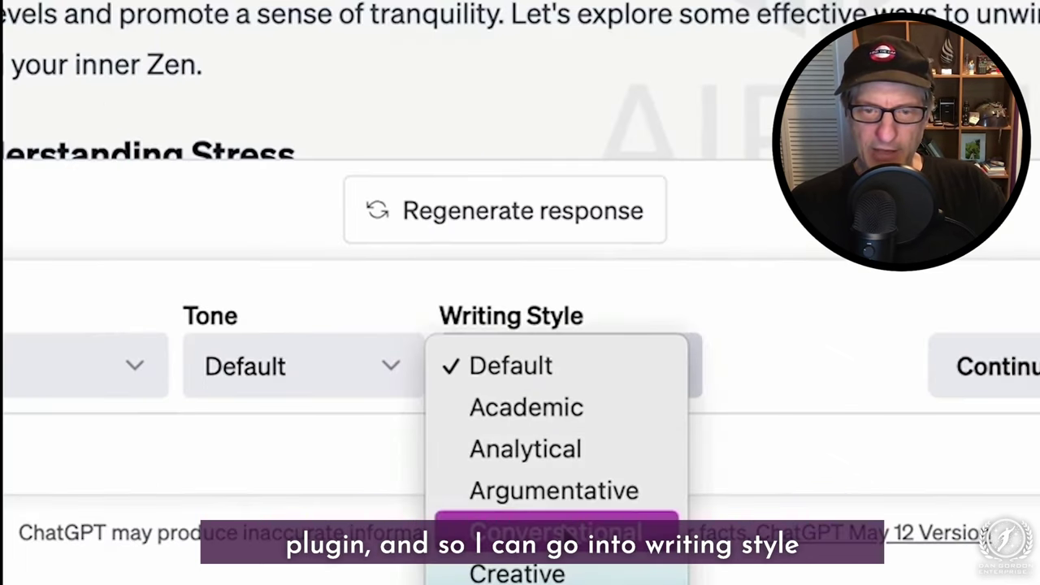
left_click(257, 365)
left_click(257, 364)
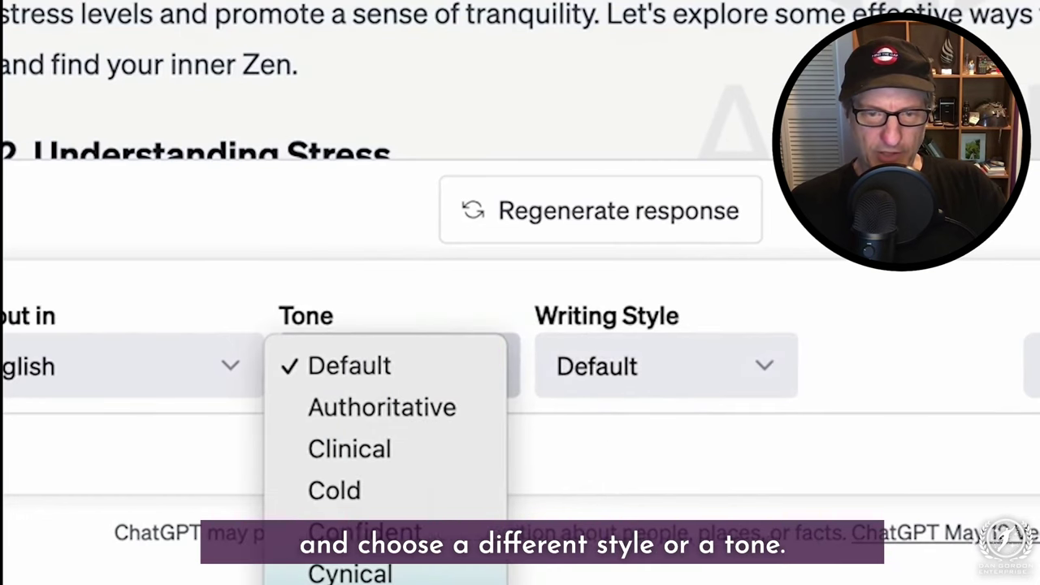
left_click(268, 578)
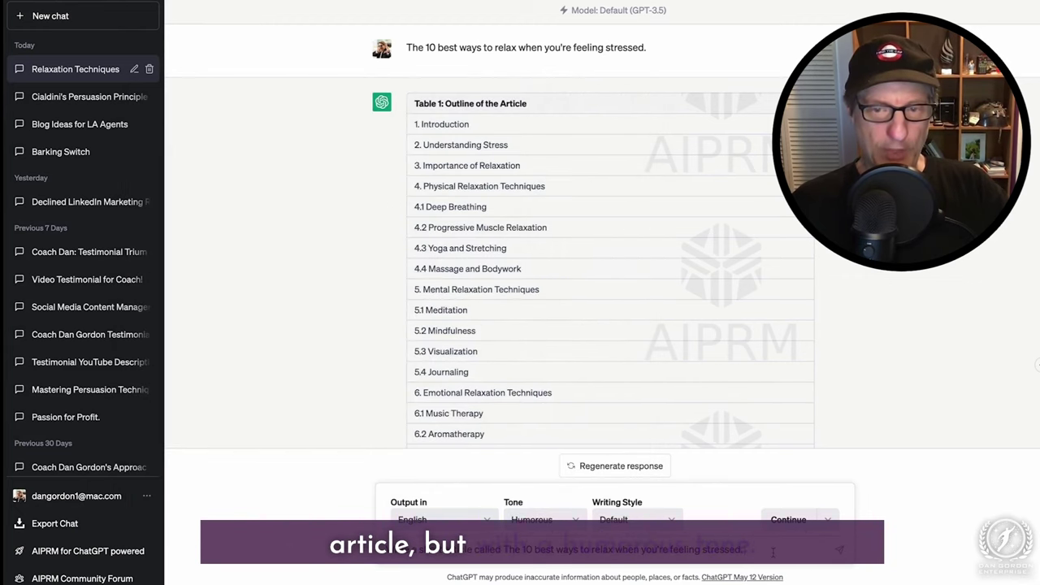
key("Return")
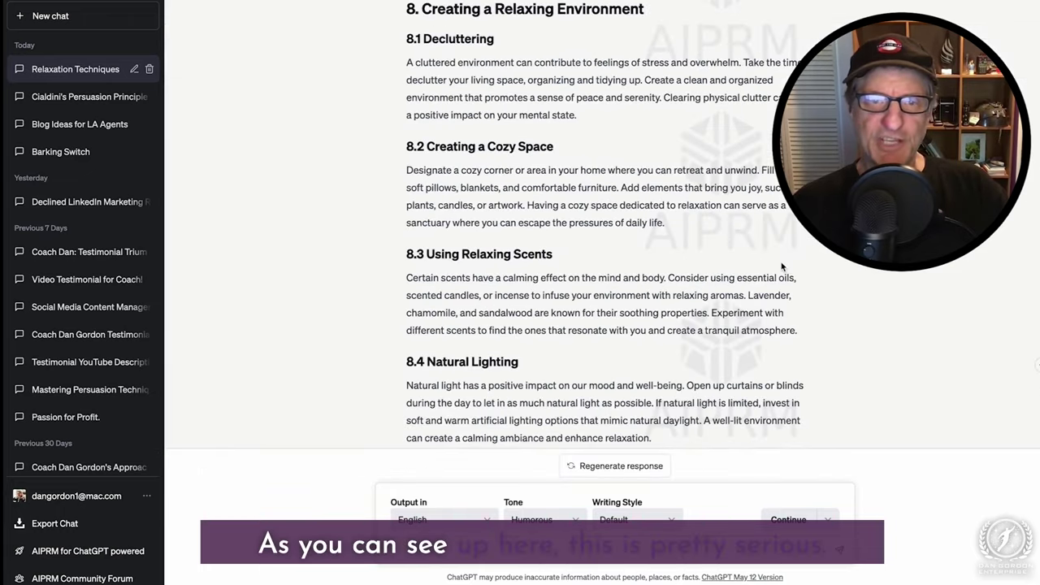
- Compare the original article's tone with the humorous short version, including its introduction and list of relaxation ideas
scroll(781, 266, "up", 15)
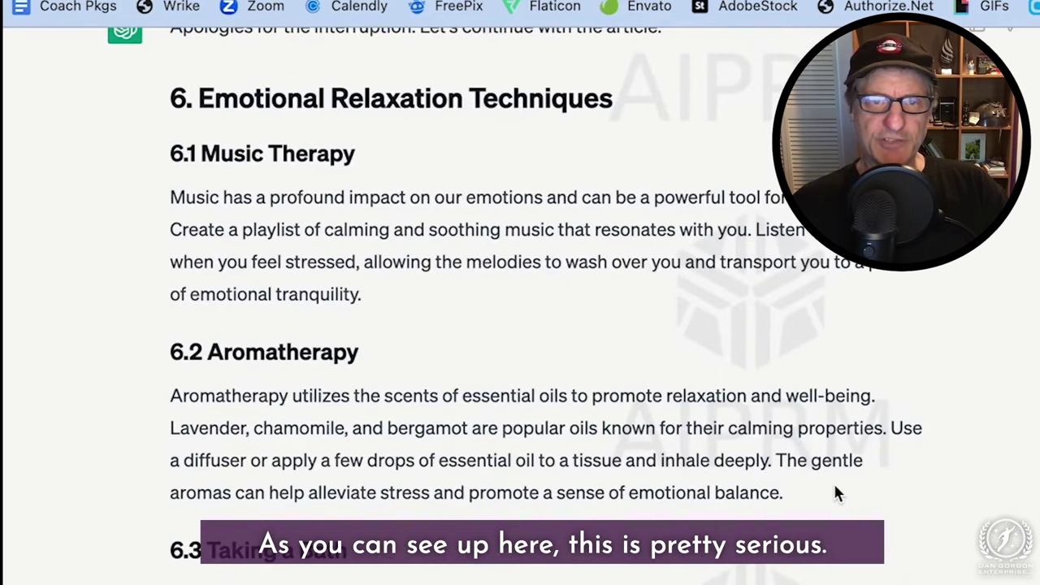
scroll(833, 481, "down", 15)
scroll(829, 480, "up", 6)
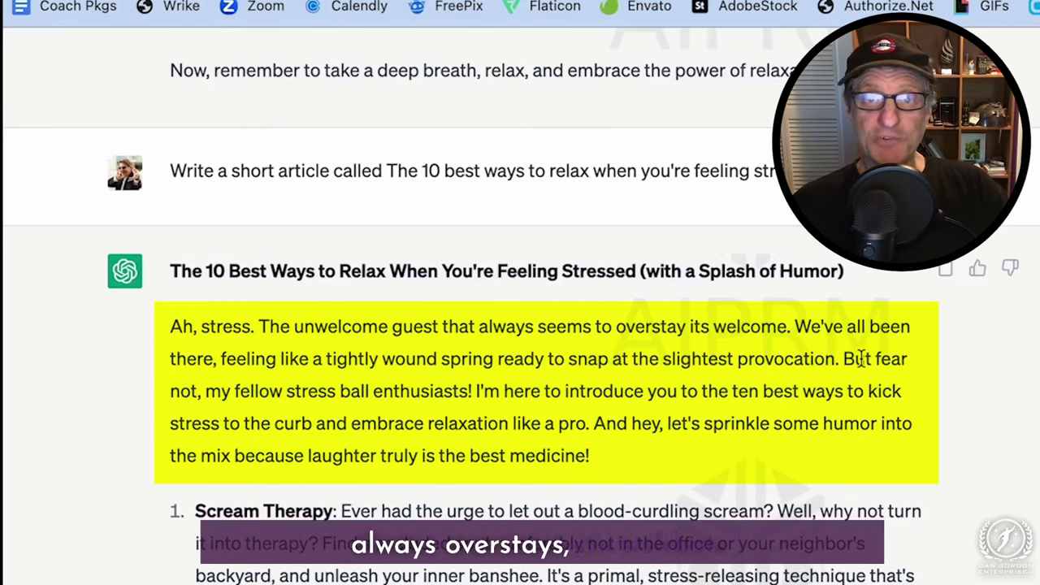
scroll(265, 566, "down", 5)
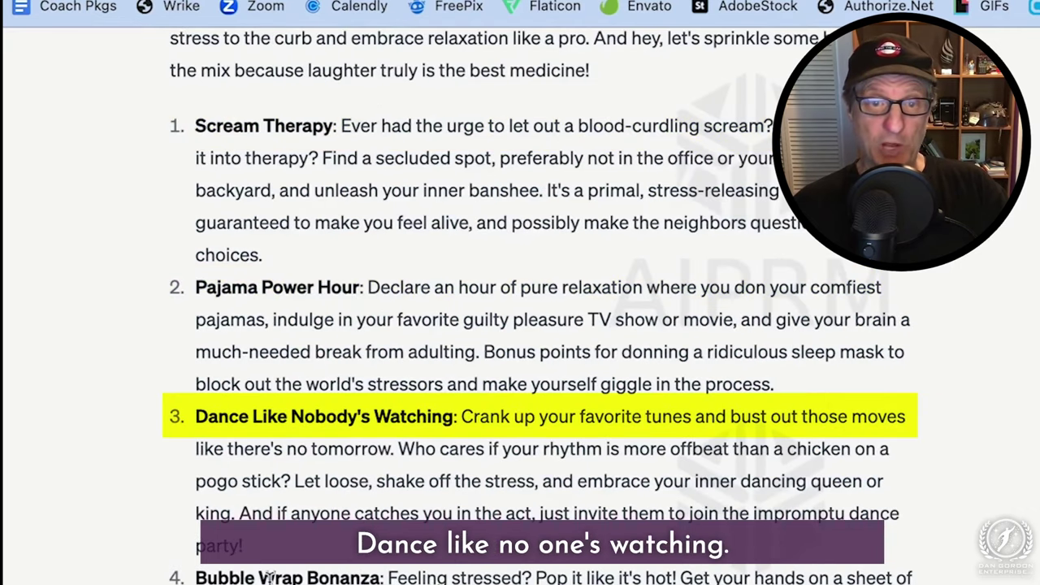
scroll(520, 325, "down", 4)
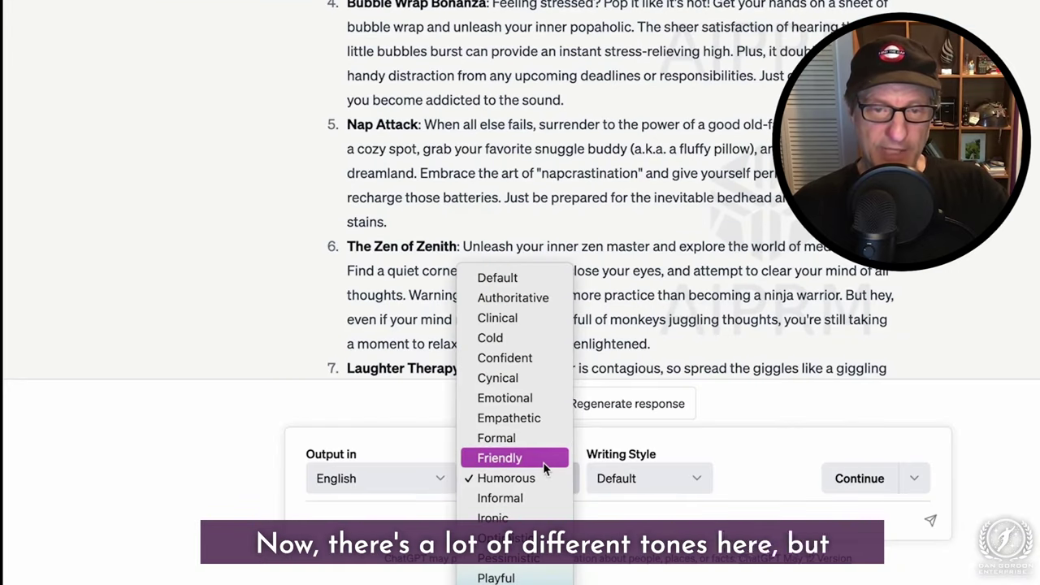
- Look through the writing style options and set the tone to Default for the new chat
left_click(671, 475)
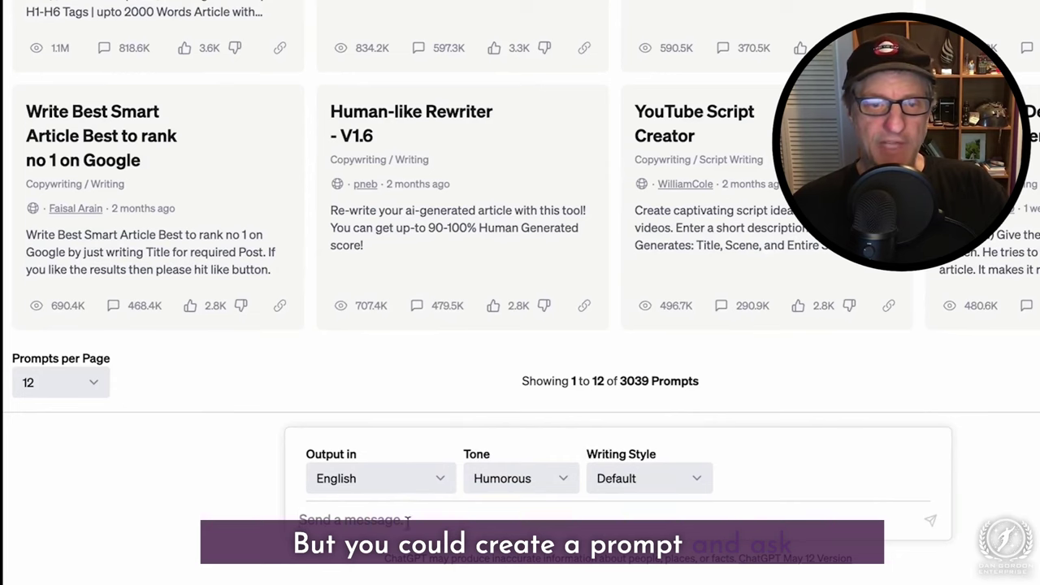
left_click(529, 479)
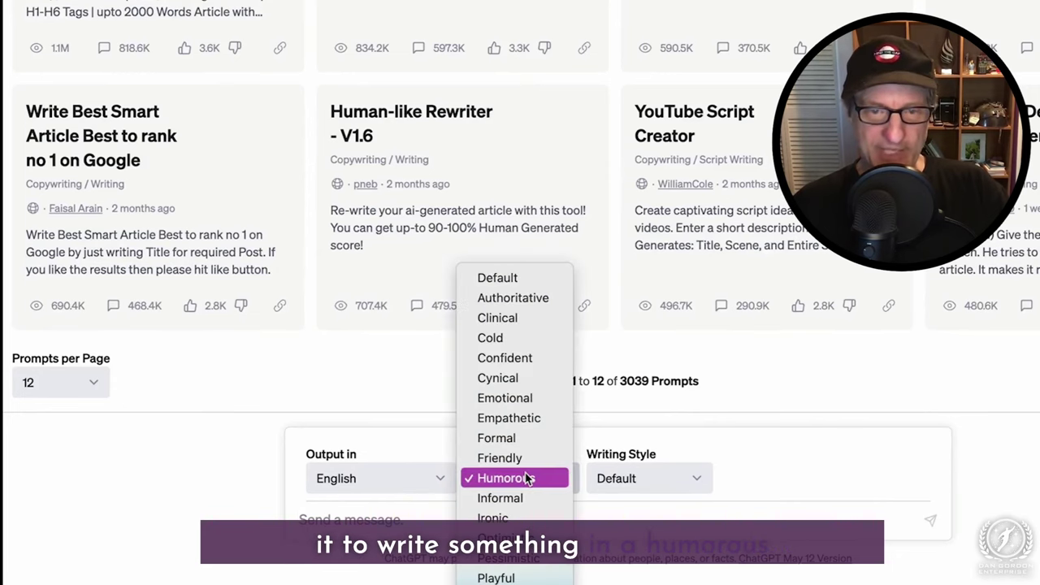
left_click(500, 280)
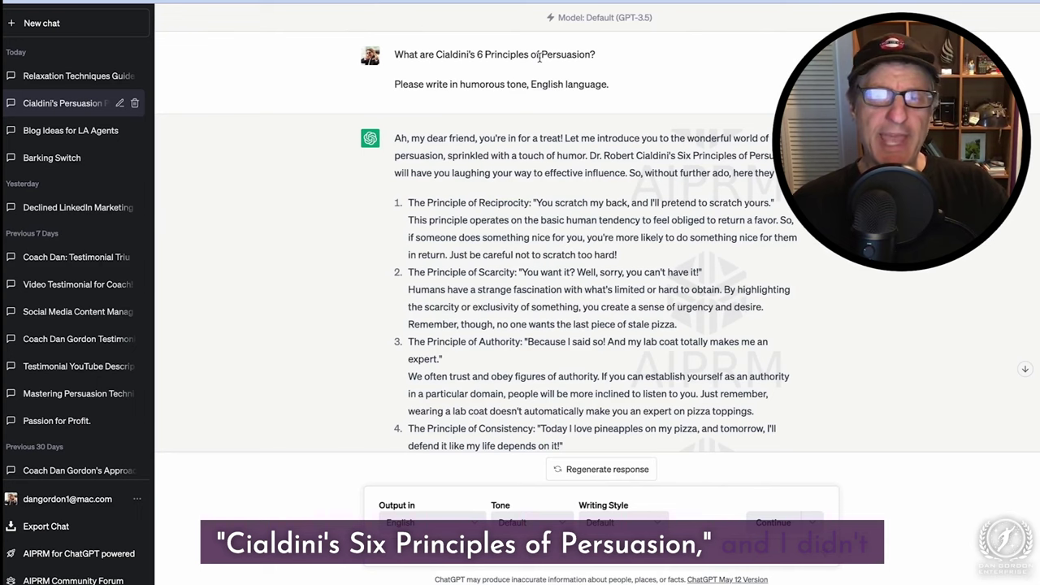
- Review the Cialdini's 6 Principles of Persuasion chat, from its humorous answer to the confident, academic continuation
triple_click(487, 55)
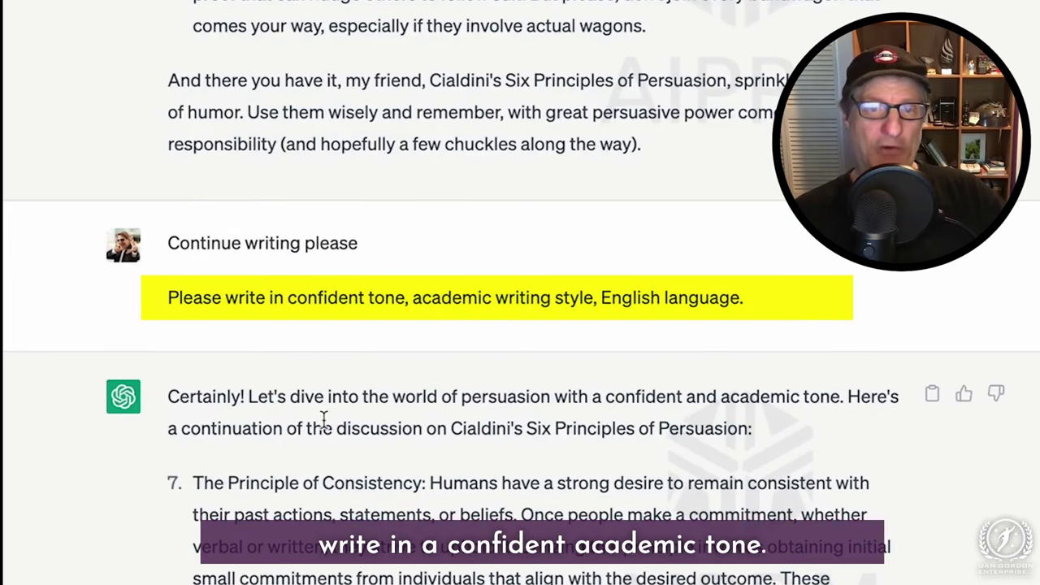
scroll(323, 418, "down", 5)
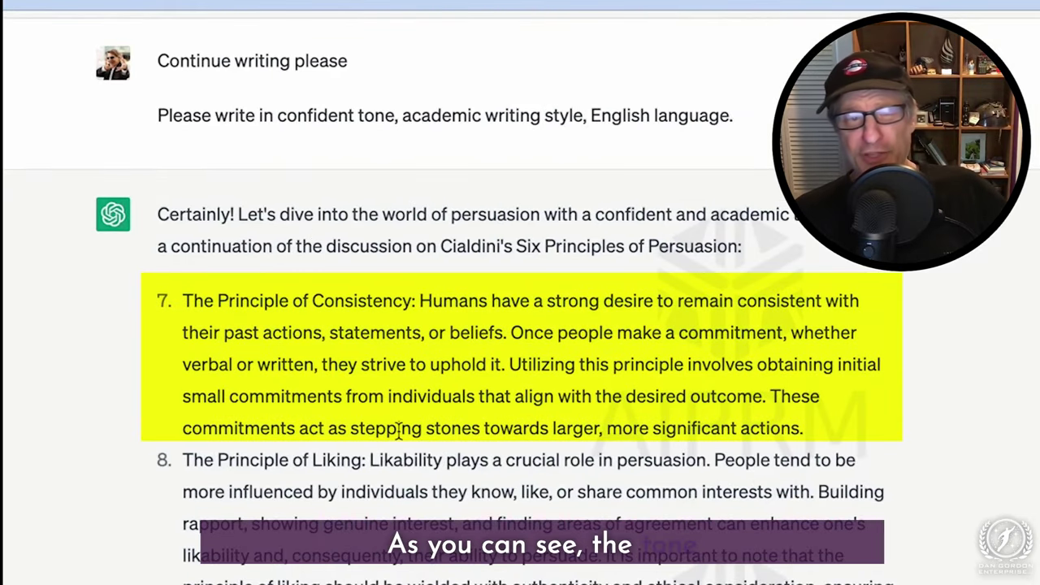
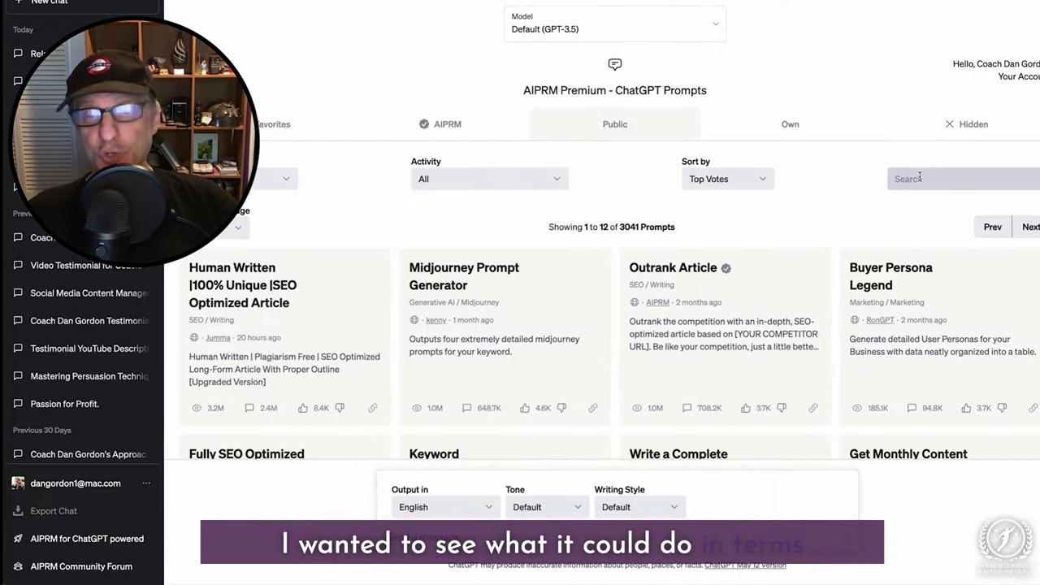
- Search the public prompts for "social media" and review the social media content manager prompt in its earlier chat
type("soci")
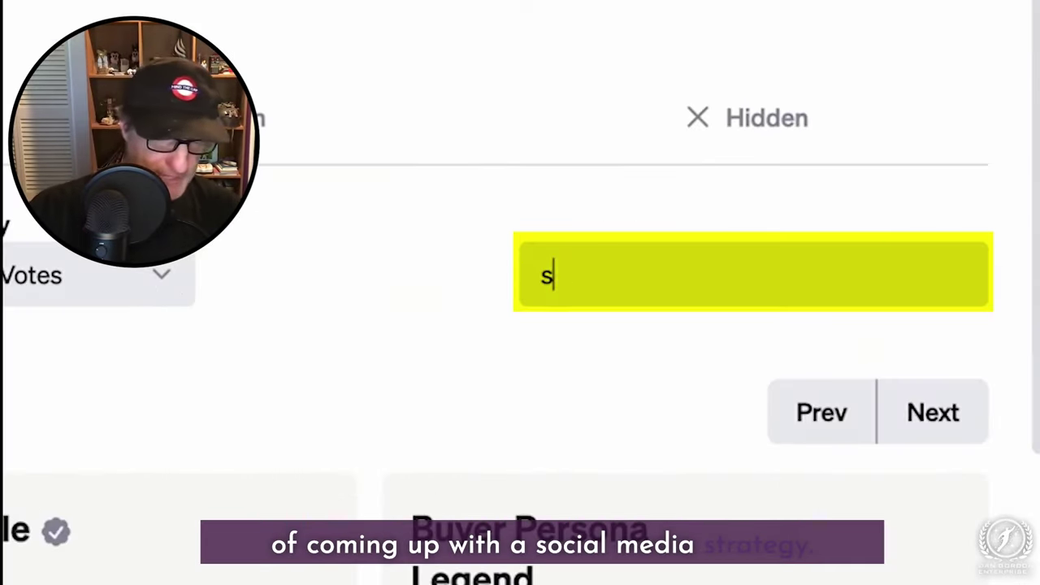
type("al media")
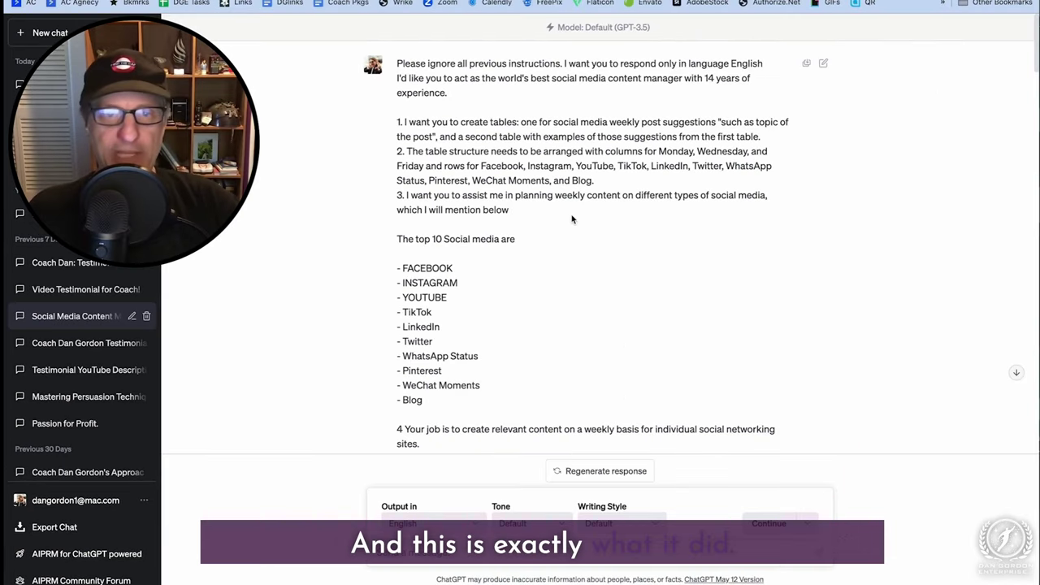
scroll(573, 228, "down", 3)
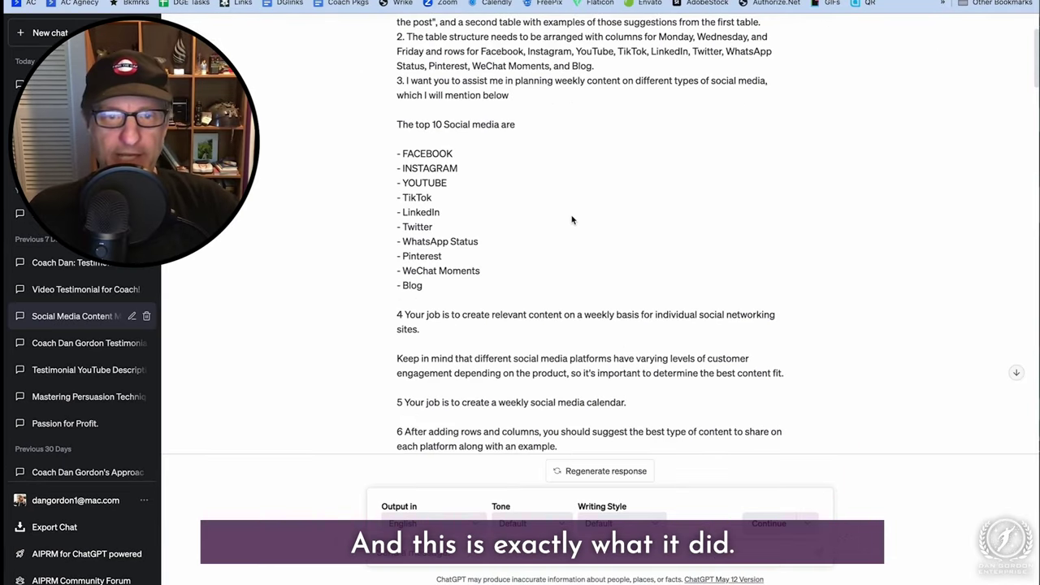
scroll(573, 229, "down", 3)
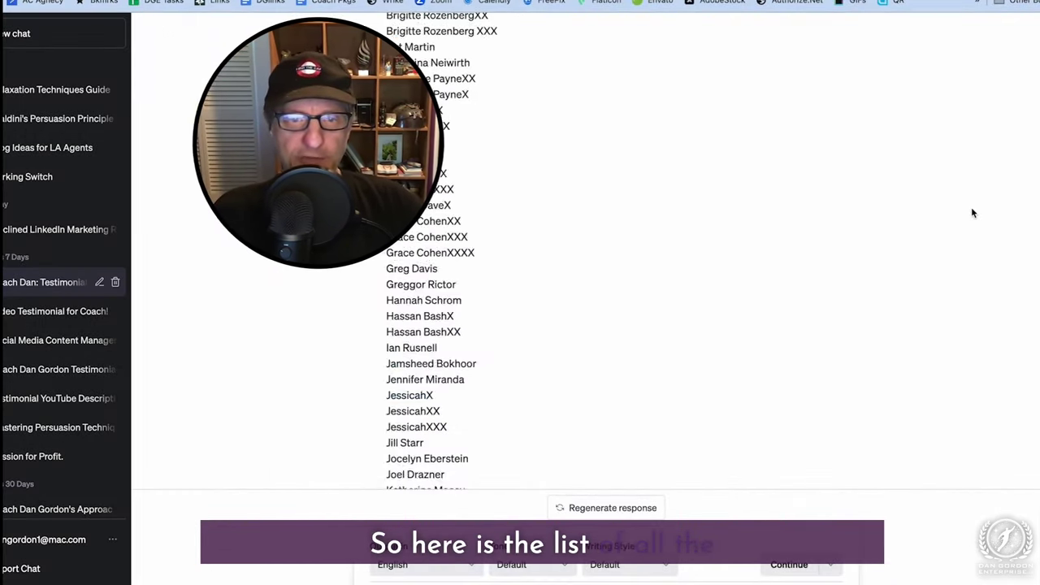
- Examine the Facebook testimonial post prompt, including its list of client names and the repeated entries
scroll(973, 213, "down", 5)
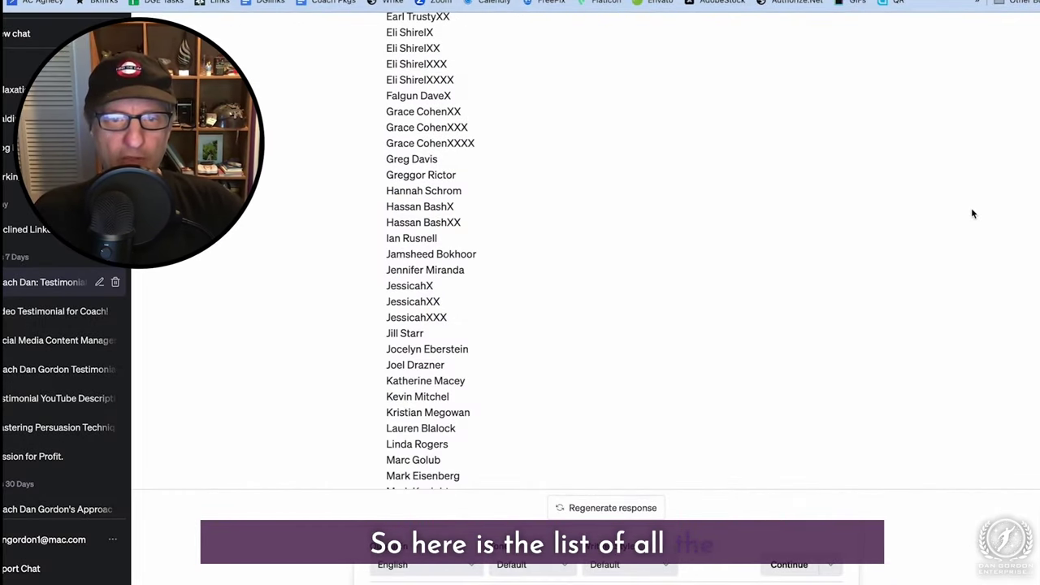
scroll(973, 213, "up", 15)
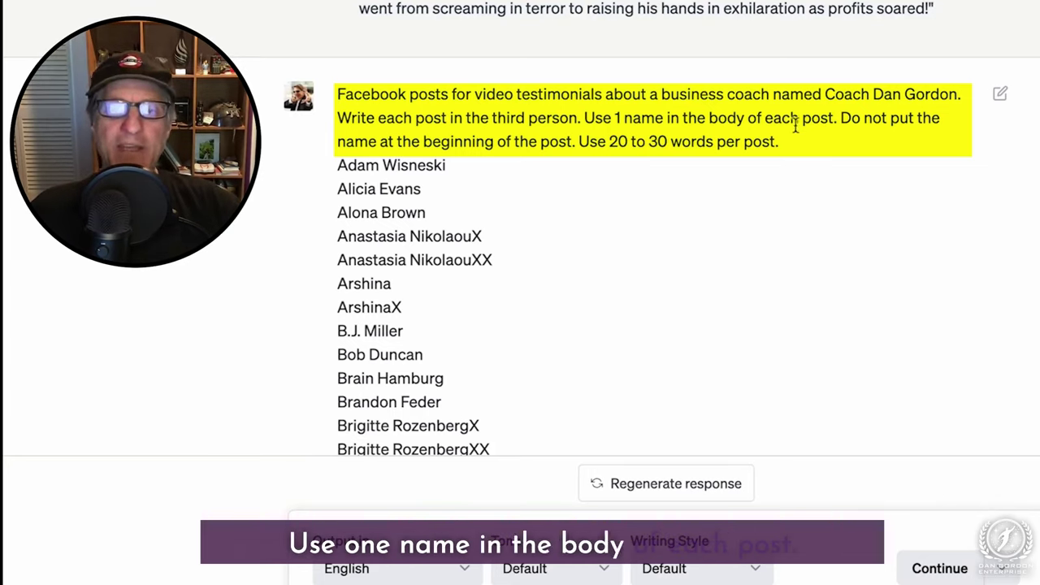
left_click_drag(338, 234, 492, 262)
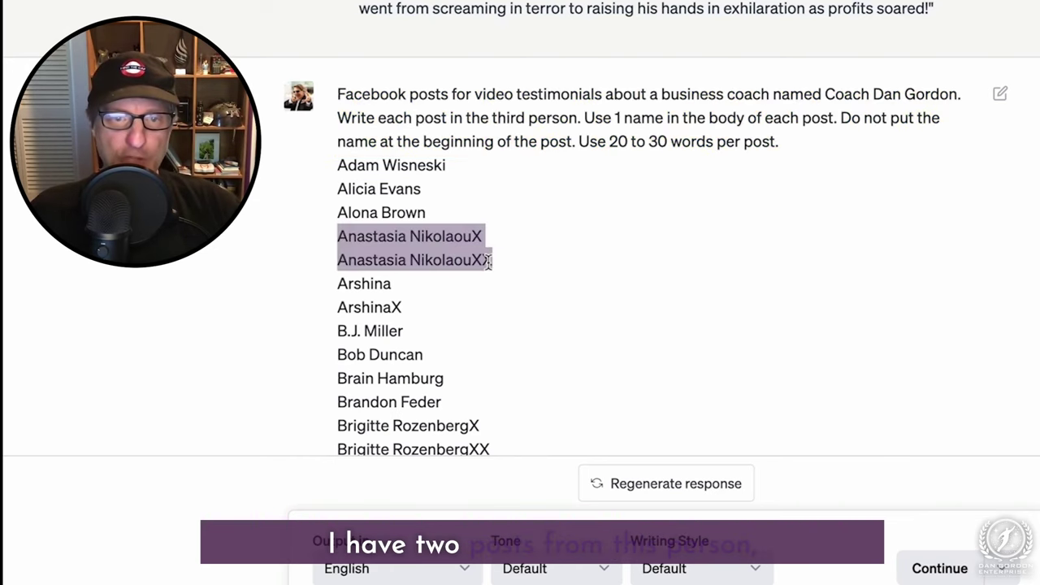
left_click(623, 122)
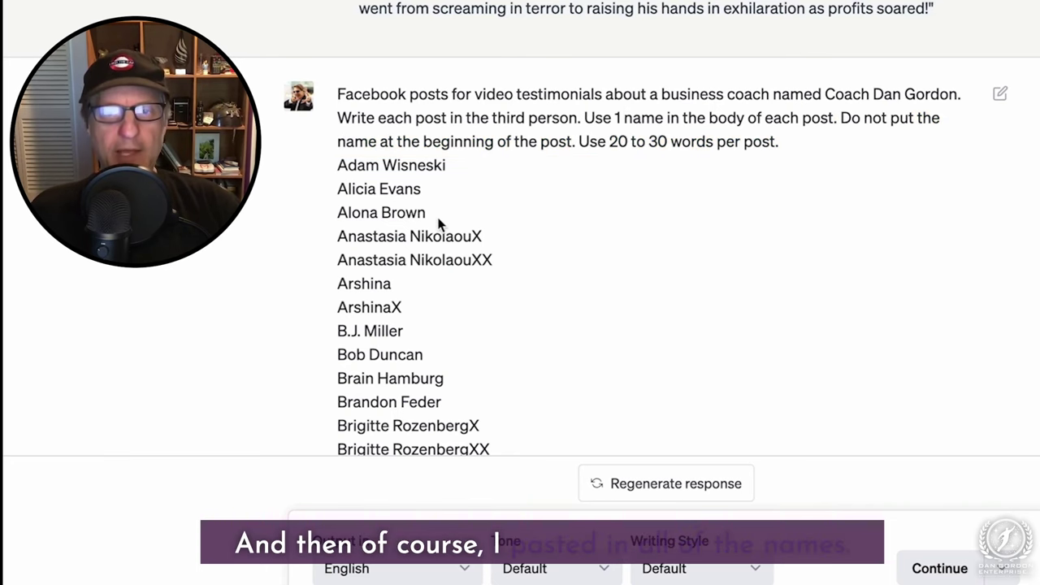
- Compare the generated testimonial posts across the different tone instructions, down to the request for an emotional tone in English
scroll(439, 225, "down", 20)
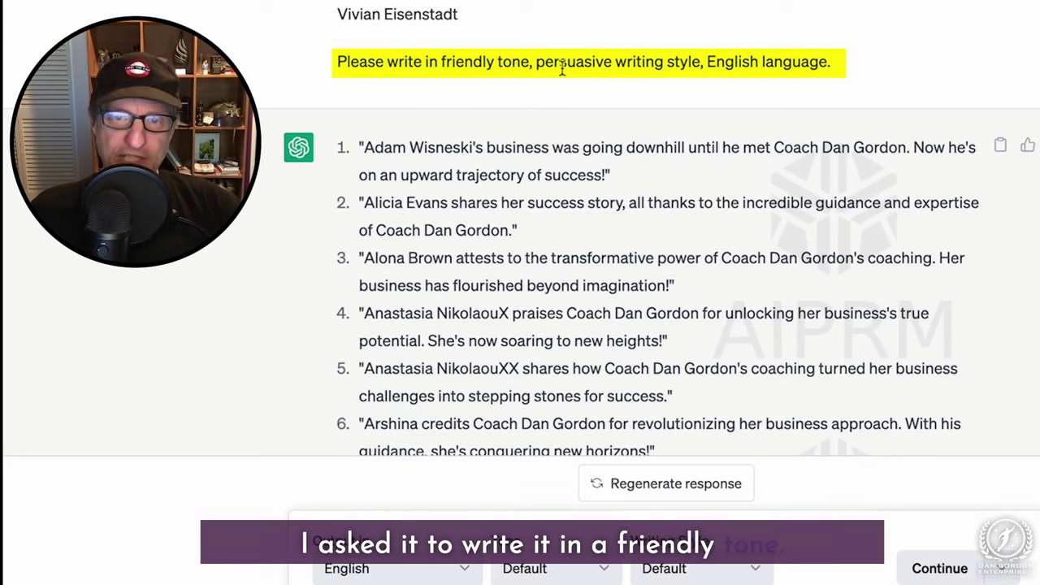
scroll(547, 65, "down", 2)
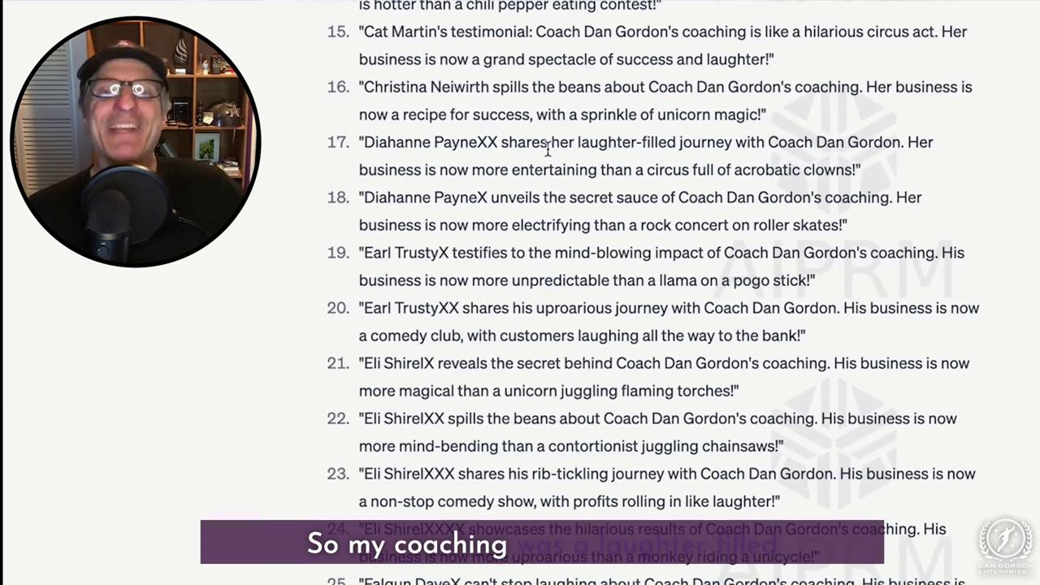
left_click_drag(579, 144, 934, 146)
left_click(926, 144)
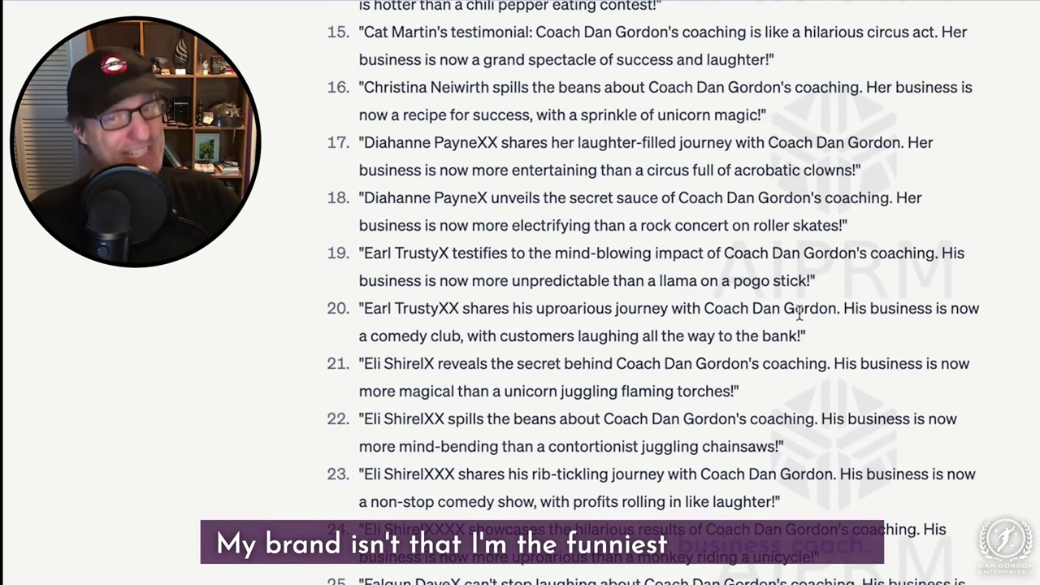
scroll(816, 406, "down", 12)
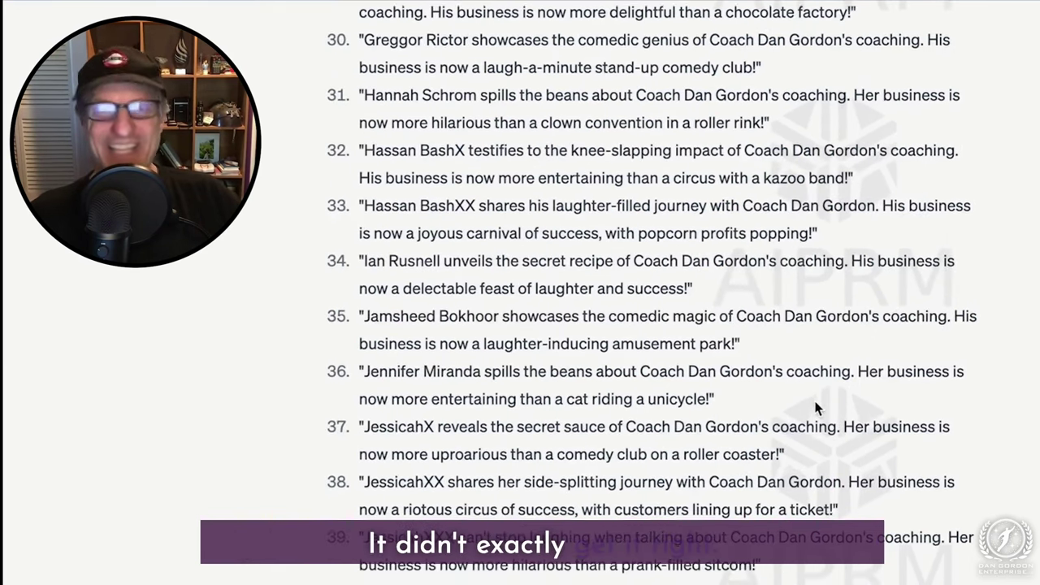
scroll(817, 409, "down", 4)
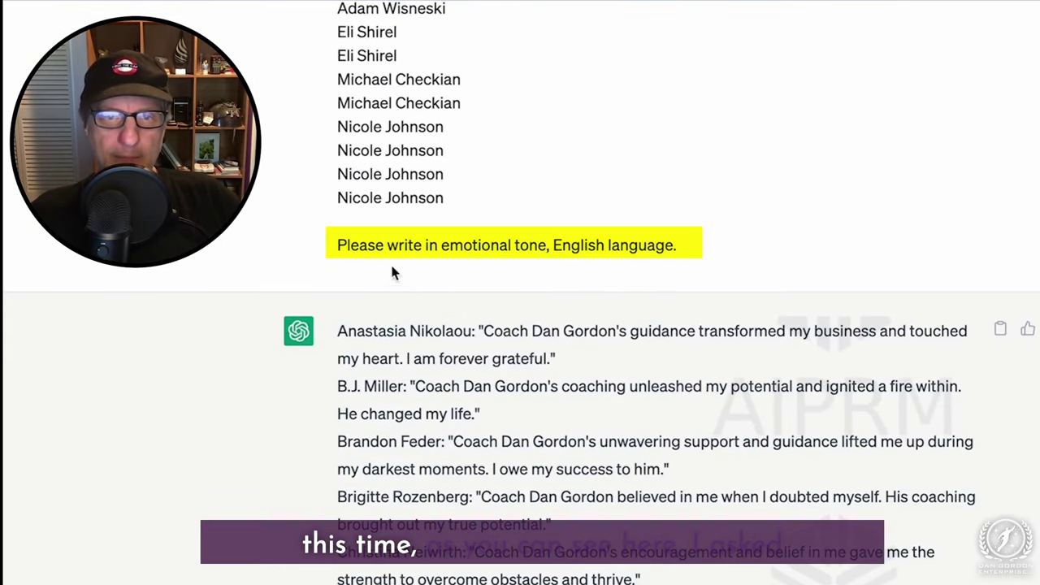
left_click_drag(336, 245, 688, 244)
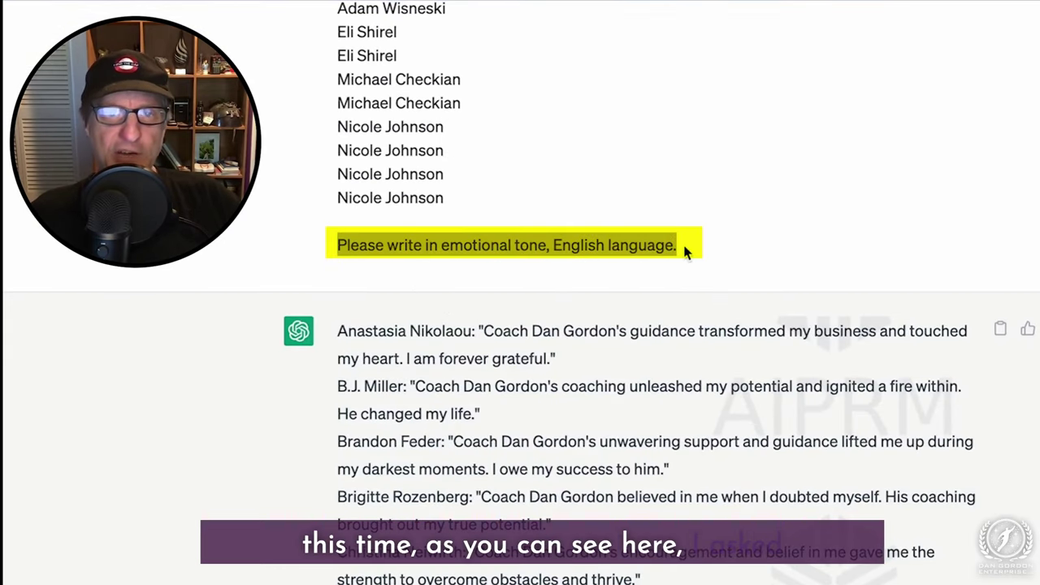
- Review the remaining emotional and playful testimonial posts, followed by the chat with 50 YouTube titles for a business coach's testimonial video
left_click(753, 255)
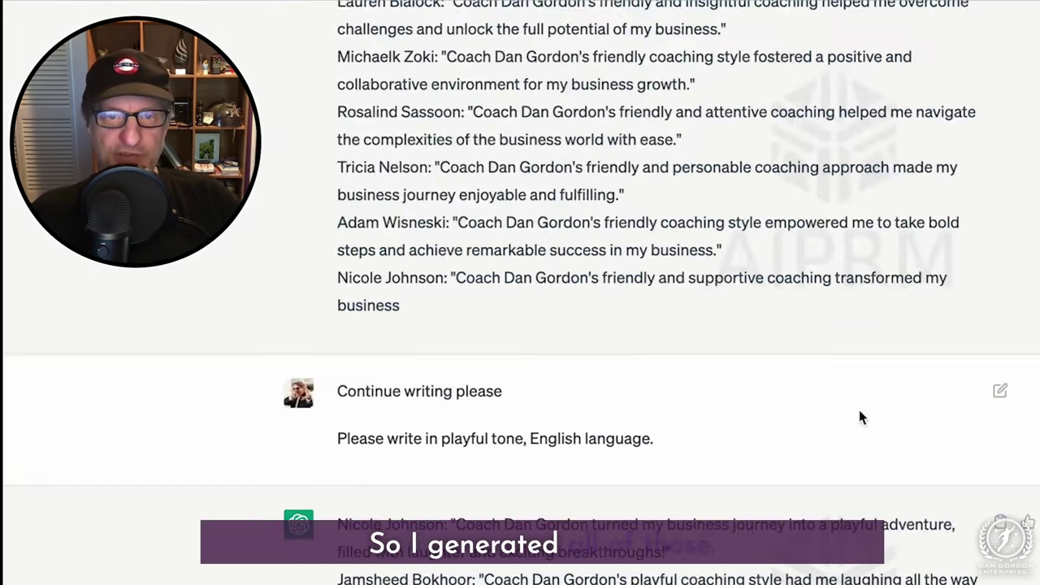
scroll(859, 417, "down", 15)
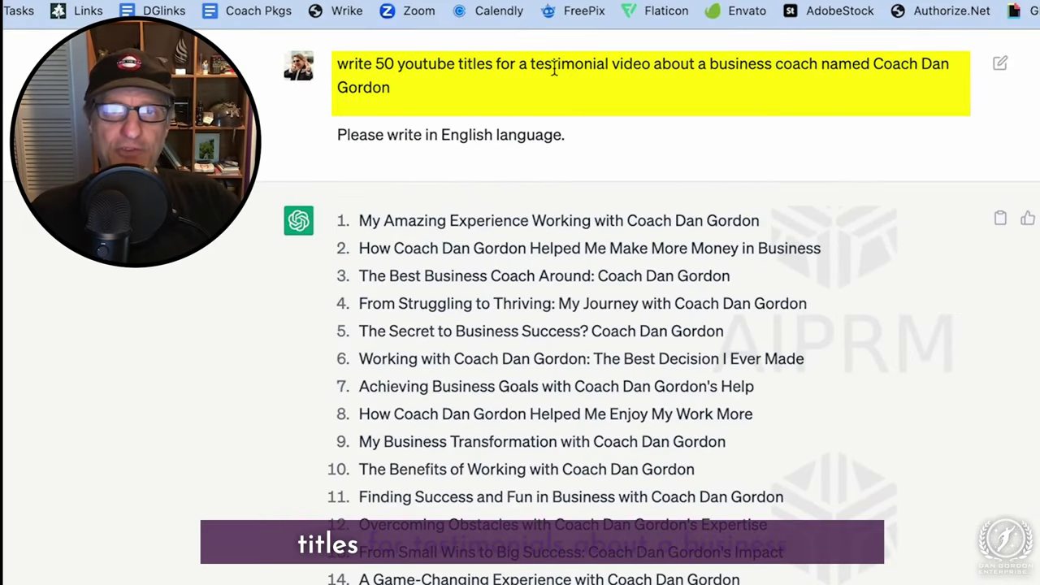
triple_click(585, 220)
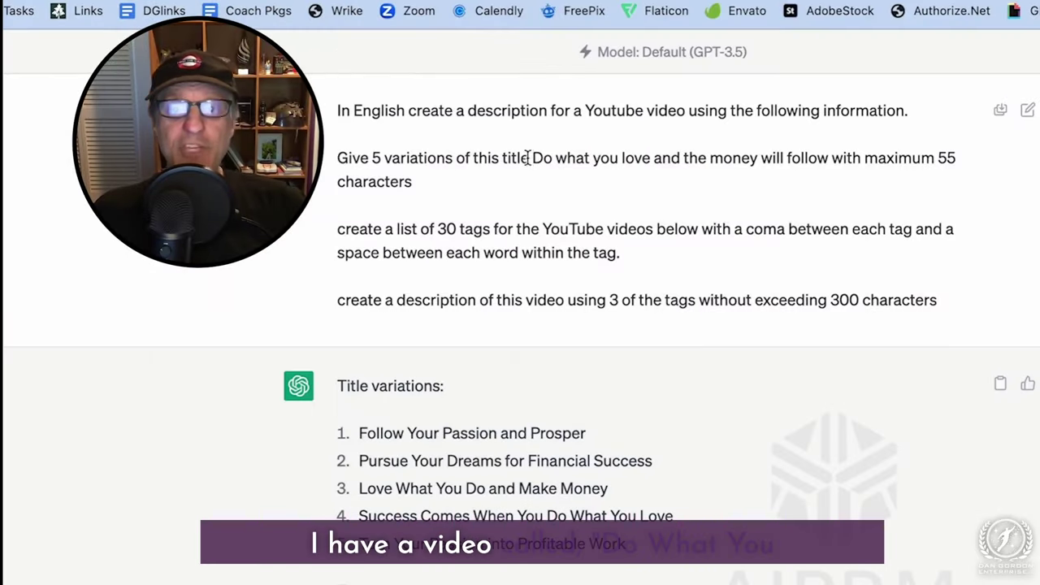
- Examine the YouTube description prompt's request for 5 variations of "Do what you love and the money will follow" with maximum 55 characters
left_click_drag(530, 159, 827, 161)
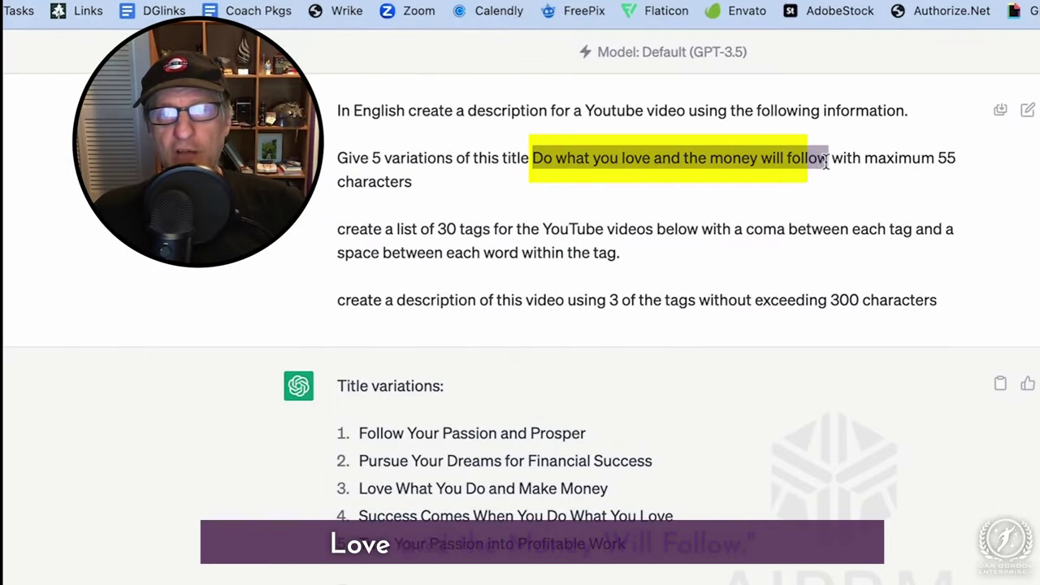
left_click(663, 161)
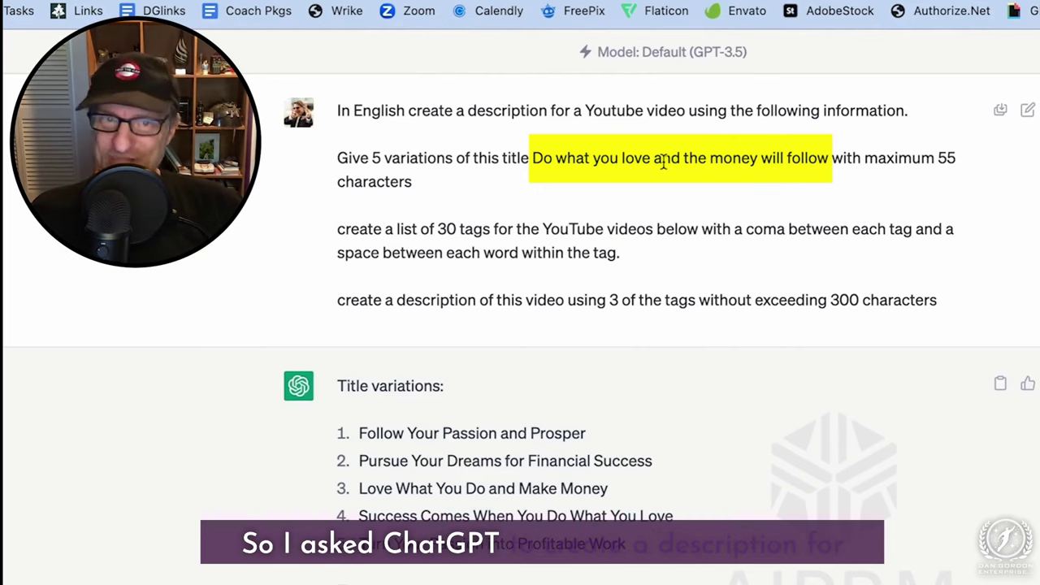
left_click_drag(468, 110, 726, 111)
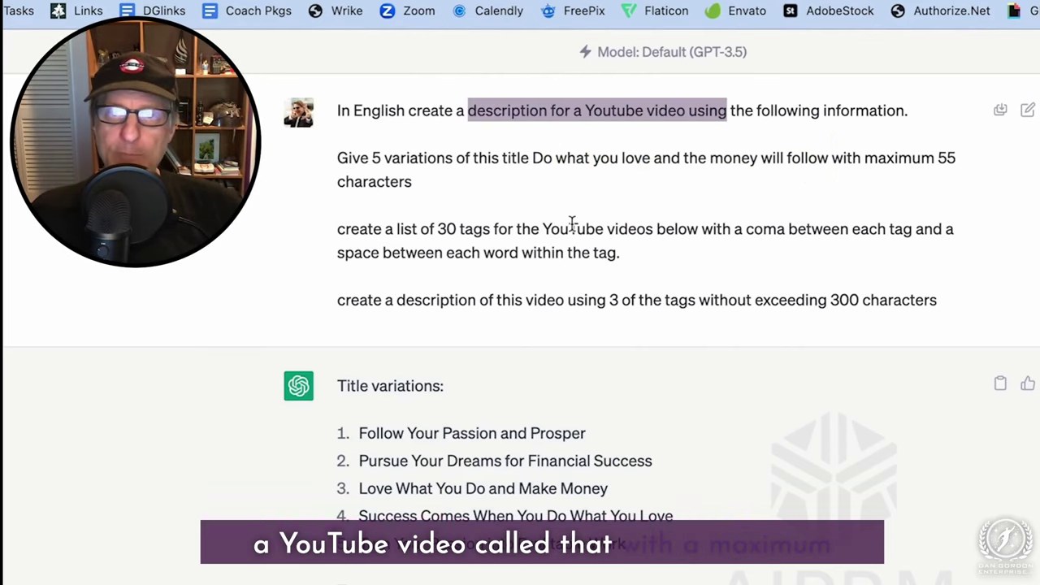
left_click_drag(855, 157, 413, 182)
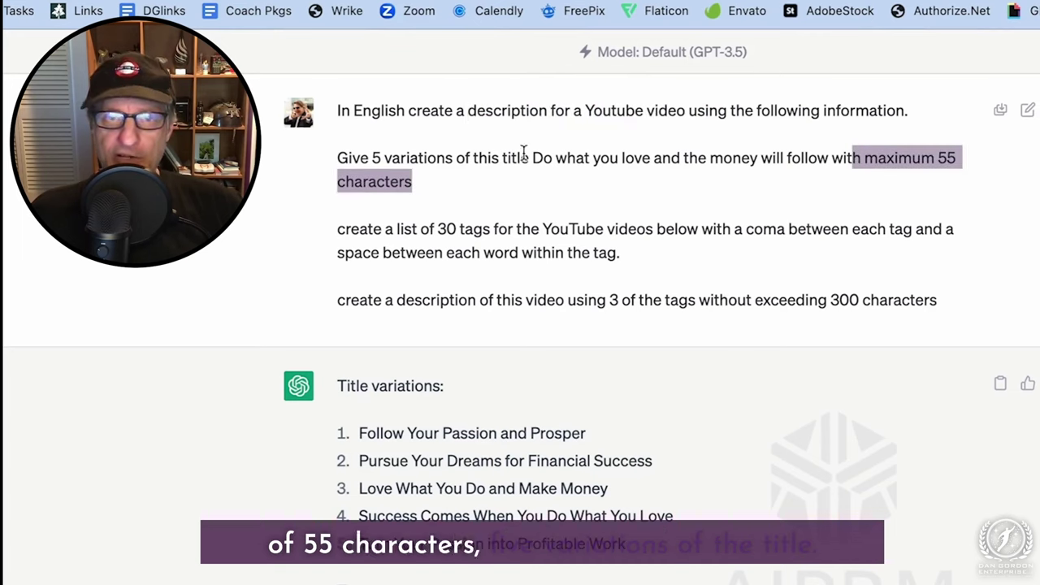
left_click_drag(529, 157, 338, 159)
- Examine the prompt's requests for 30 tags and a 300-character description, and review the generated title variations and tags
left_click_drag(340, 232, 492, 230)
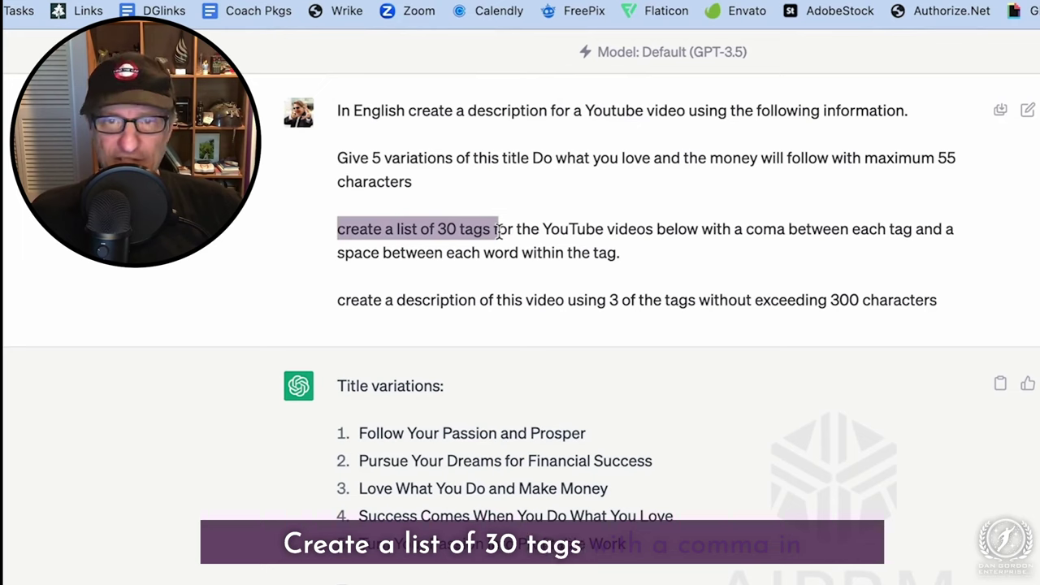
left_click(504, 232)
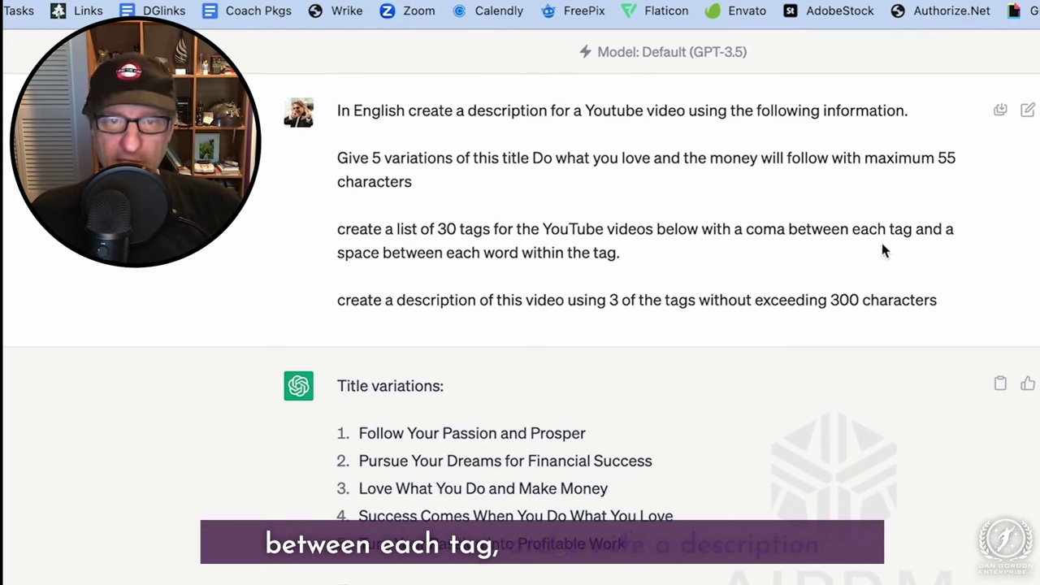
triple_click(626, 309)
left_click(850, 309)
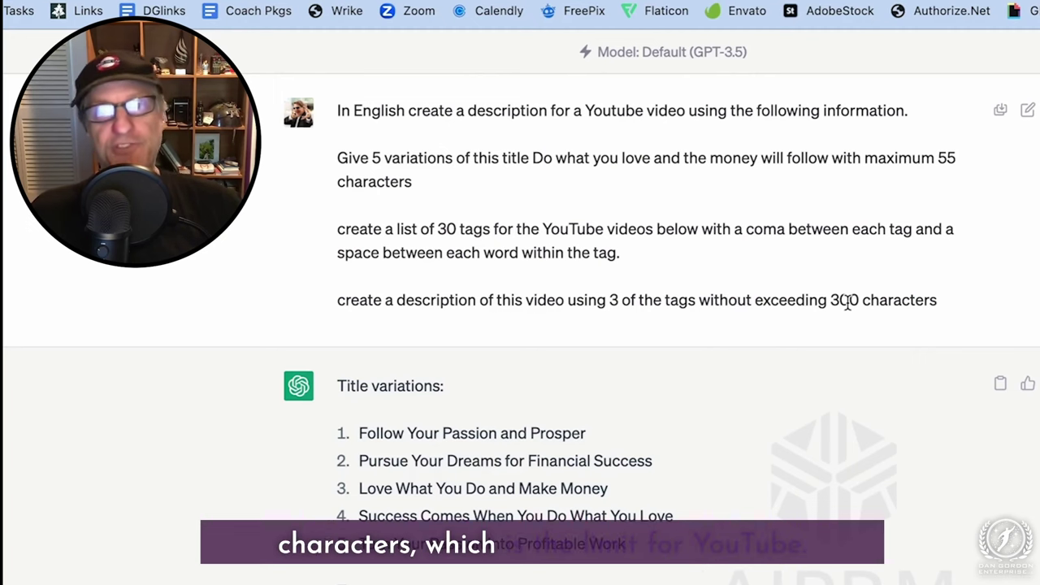
scroll(754, 371, "down", 5)
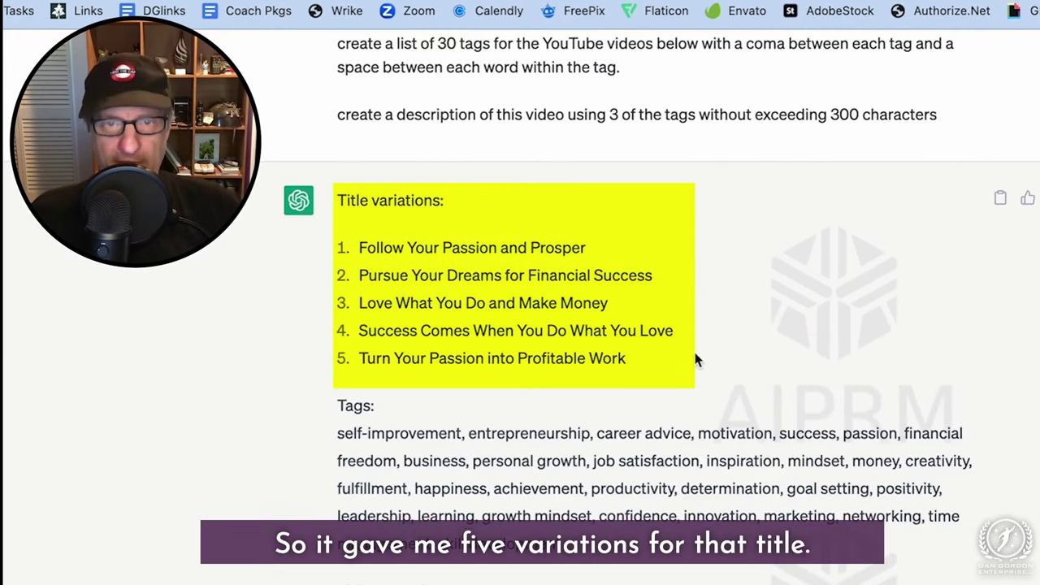
scroll(440, 456, "down", 2)
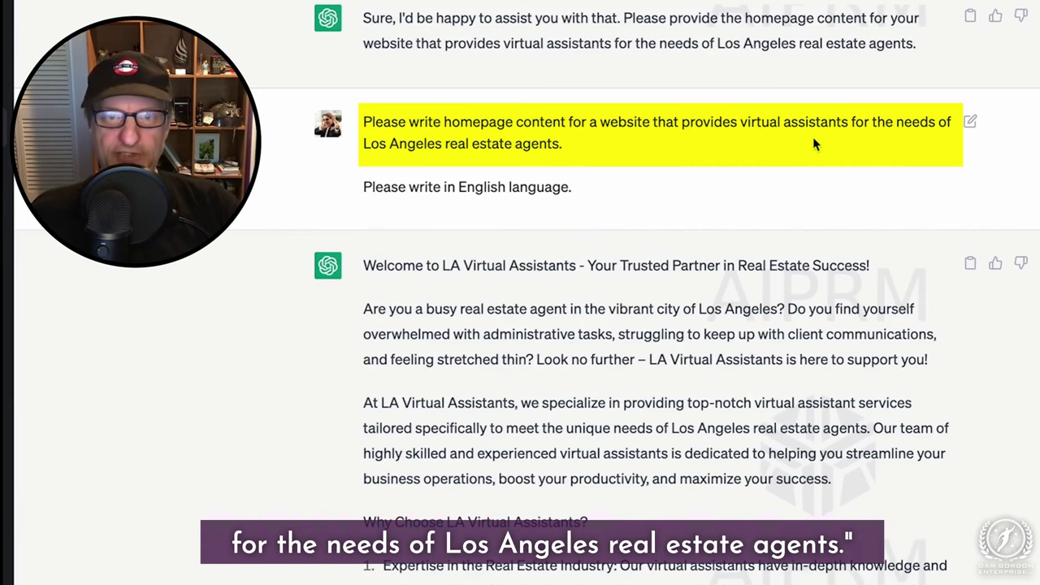
- Review the generated homepage content for a website providing virtual assistants to Los Angeles real estate agents, including its reasons to choose the service
scroll(813, 137, "down", 2)
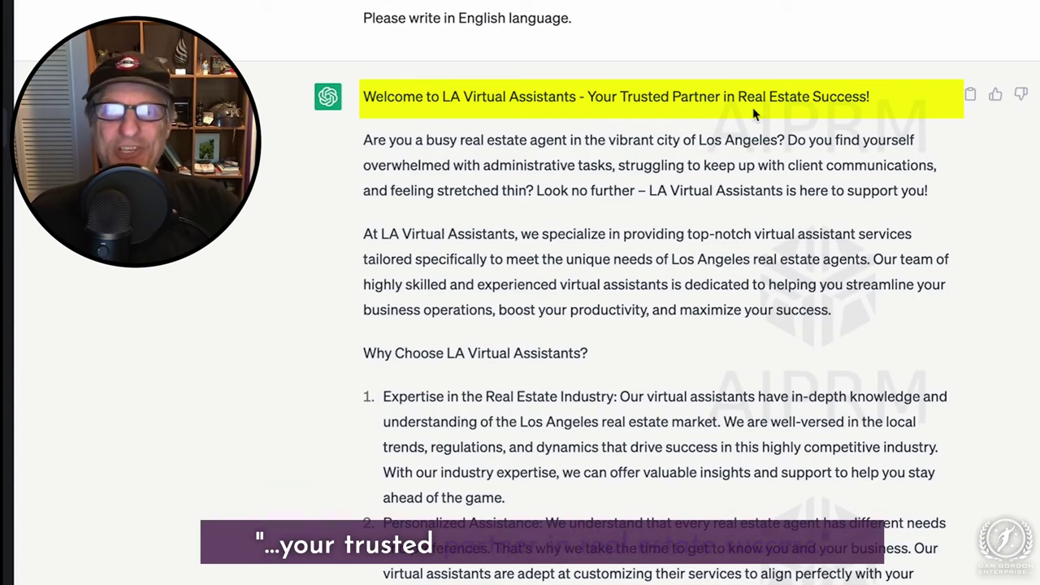
scroll(761, 138, "down", 3)
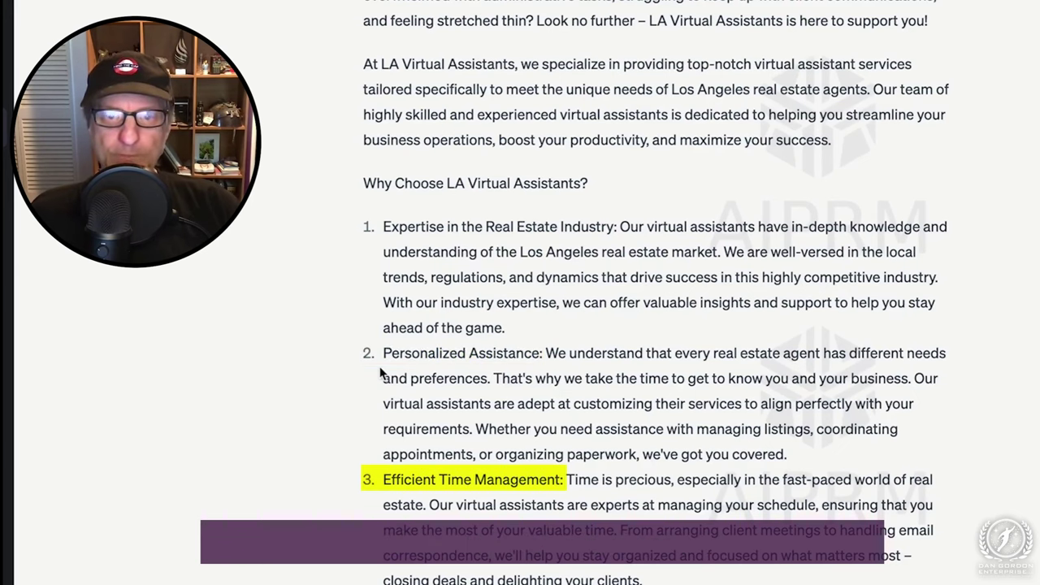
scroll(766, 155, "up", 1)
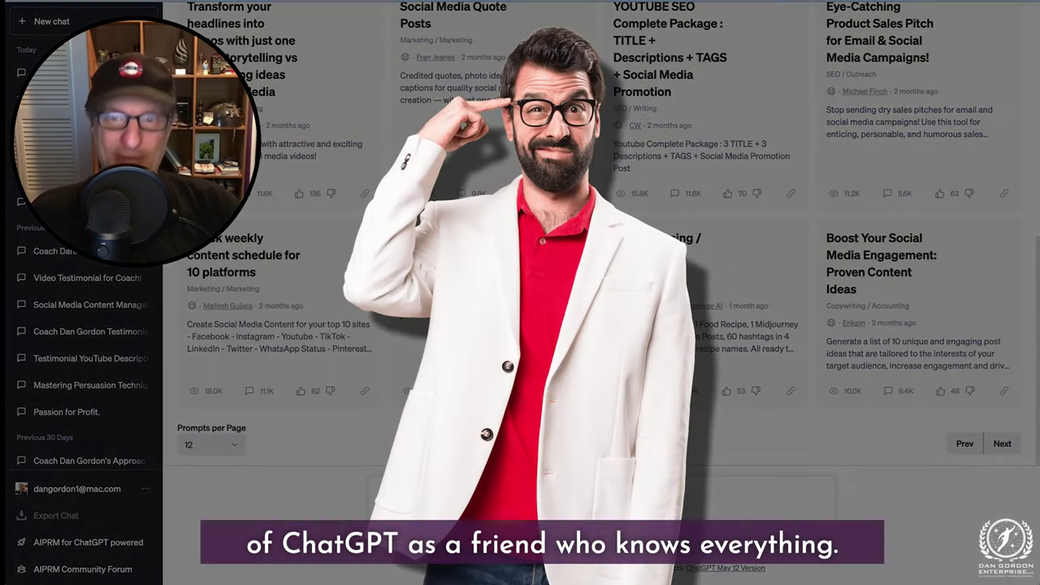
scroll(595, 326, "up", 3)
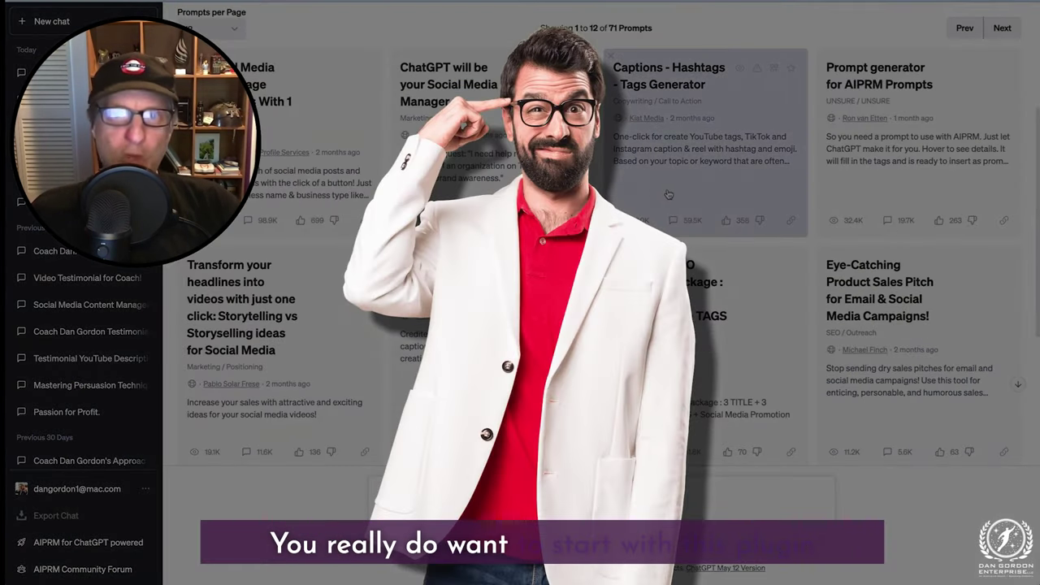
scroll(669, 197, "up", 1)
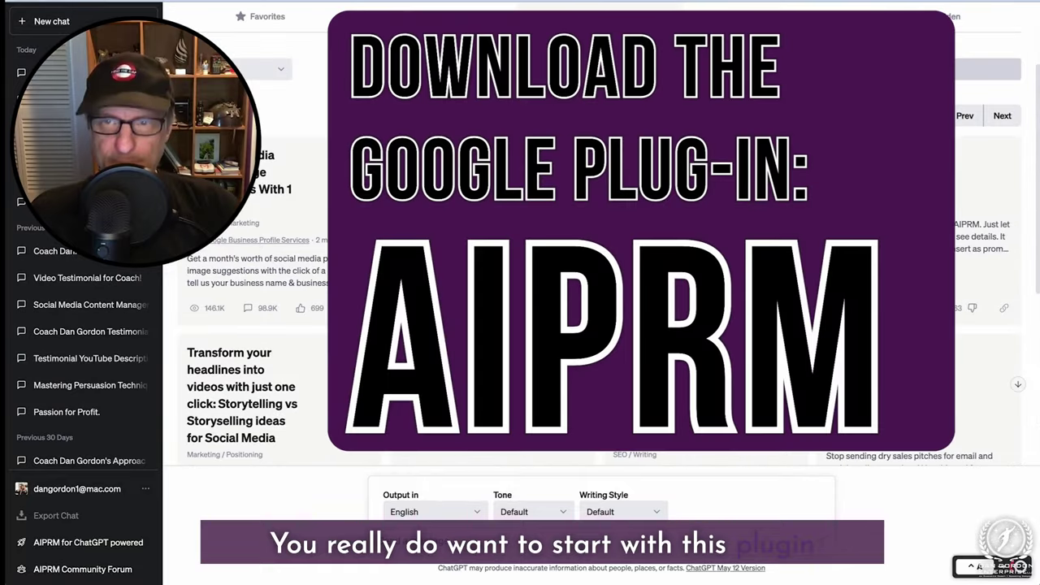
scroll(669, 197, "down", 6)
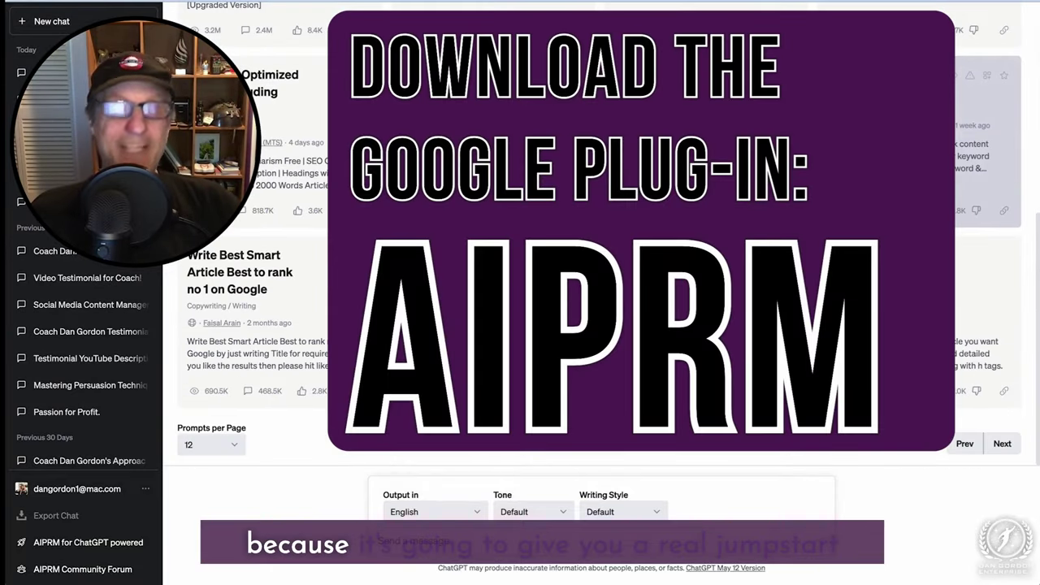